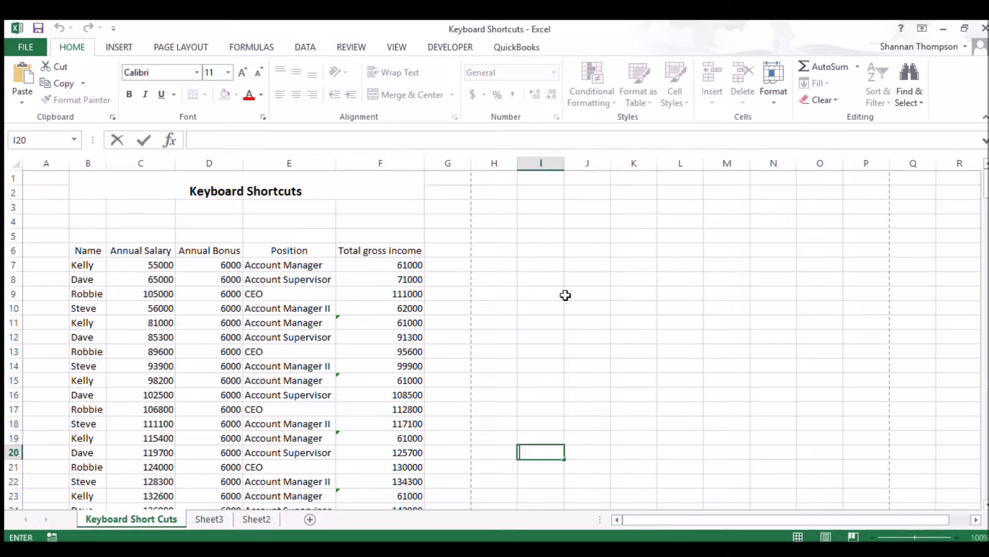
# Move the active cell into the Annual Bonus column, up three rows, and step between neighbouring columns to finish at D17
pyautogui.press('Left')
pyautogui.press('Left')
pyautogui.press('Left')
pyautogui.press('Left')
pyautogui.press('Left')
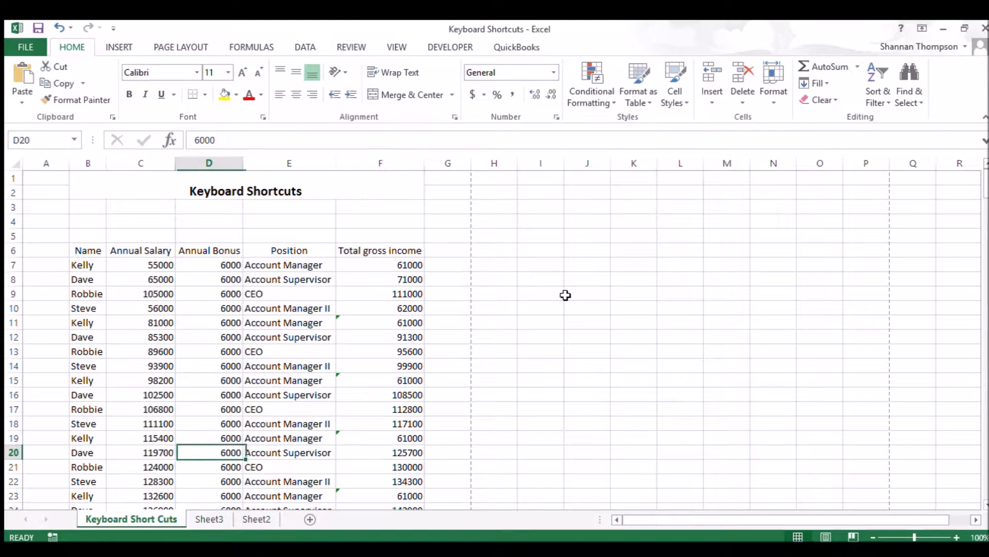
pyautogui.press('Up')
pyautogui.press('Up')
pyautogui.press('Up')
pyautogui.press('Left')
pyautogui.press('Left')
pyautogui.press('Right')
pyautogui.press('Right')
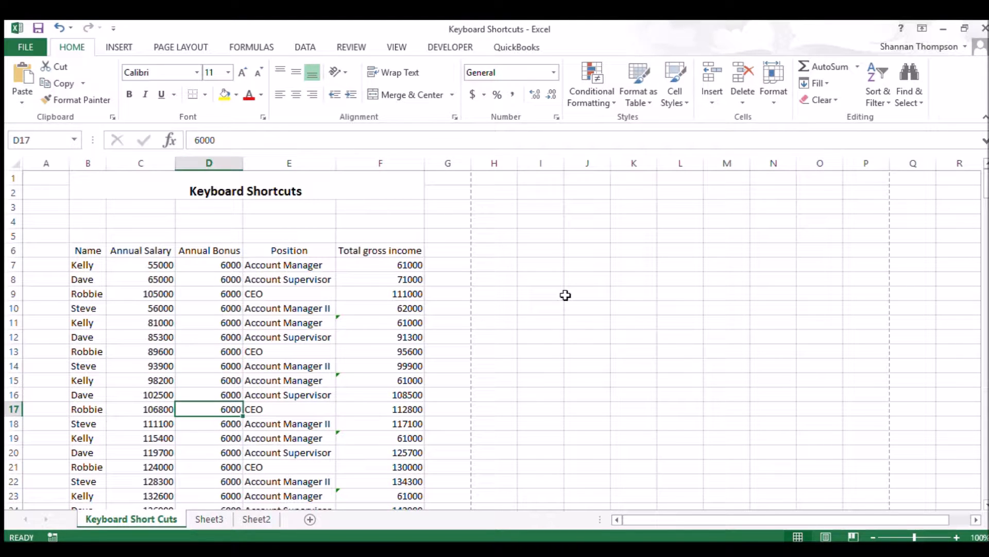
# Look through the rows of the salary table and return to the top of the sheet
pyautogui.moveTo(982, 178)
pyautogui.mouseDown()
pyautogui.moveTo(984, 403)
pyautogui.moveTo(984, 175)
pyautogui.mouseUp()
pyautogui.click(288, 279)
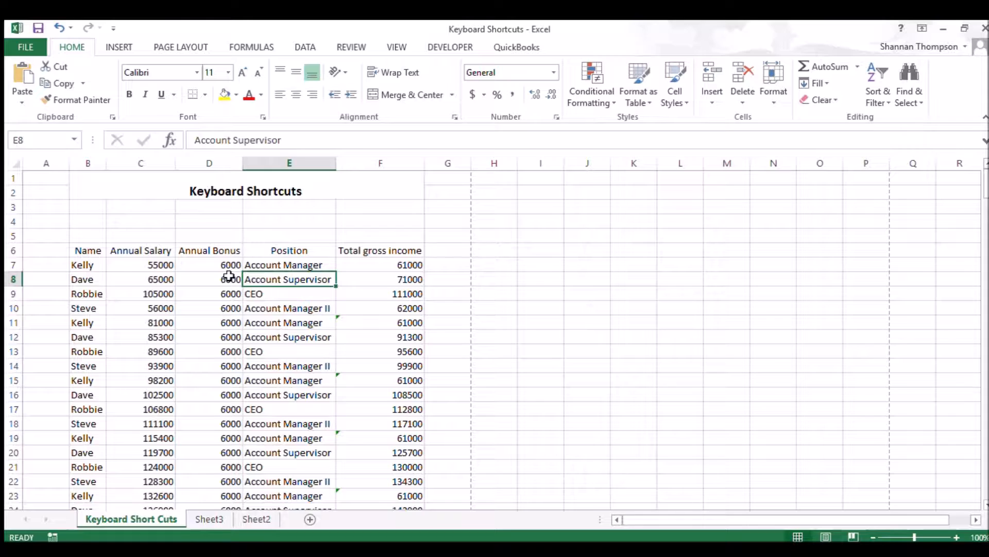
pyautogui.scroll(-20, 263, 317)
pyautogui.scroll(4, 326, 325)
pyautogui.scroll(18, 327, 325)
# Jump from D10 to the last filled cell of the Annual Bonus column and check the blank cells beneath it
pyautogui.click(195, 308)
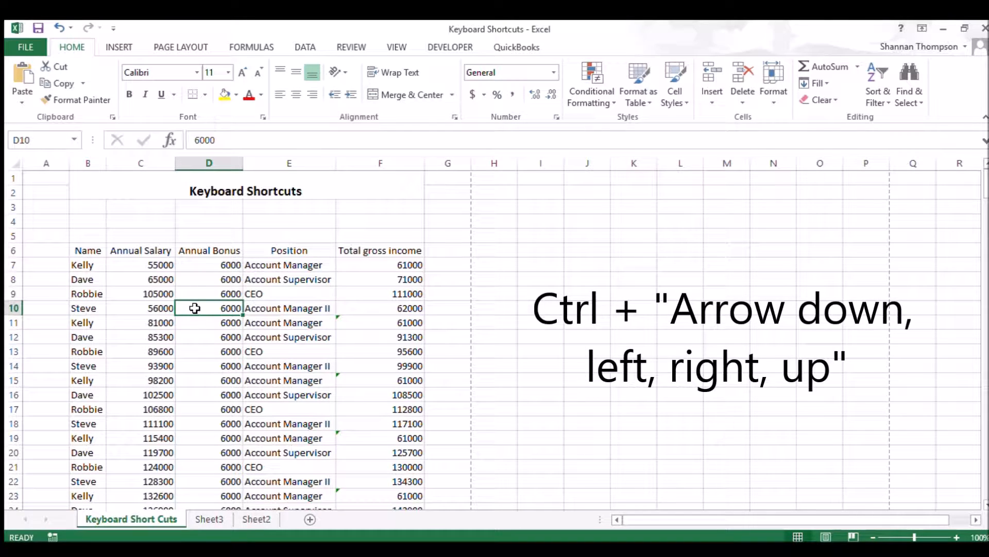
pyautogui.hotkey('ctrl', 'Down')
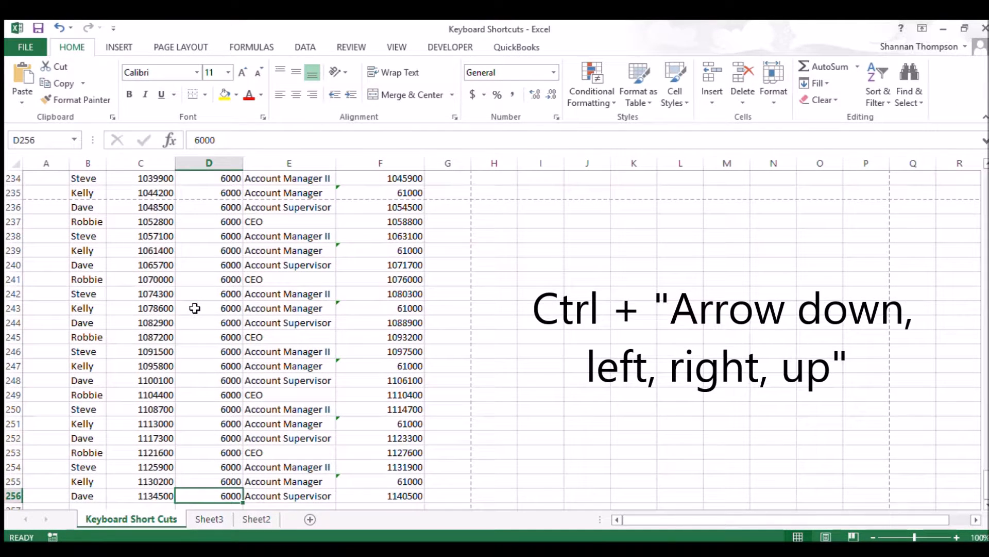
pyautogui.press('Down')
pyautogui.press('Down')
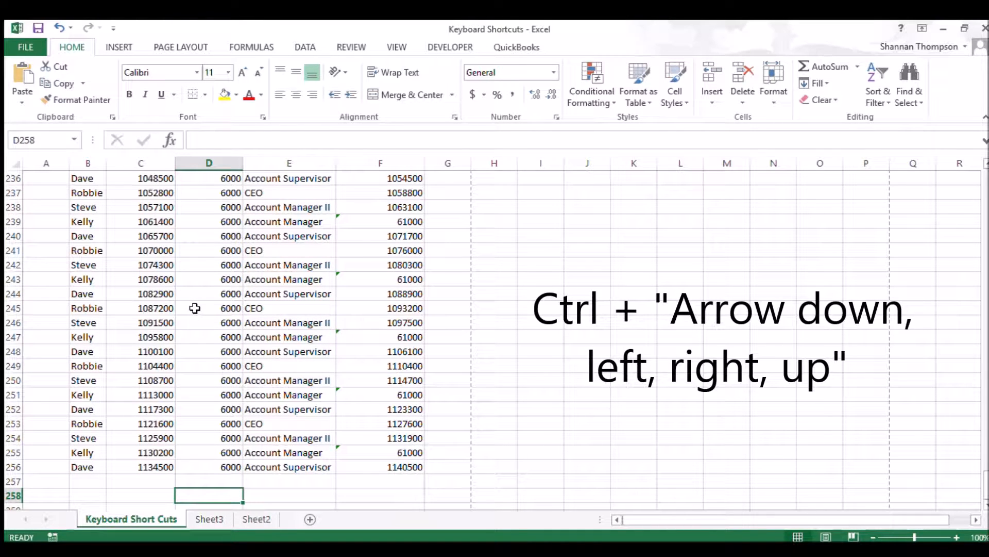
pyautogui.press('Up')
pyautogui.press('Up')
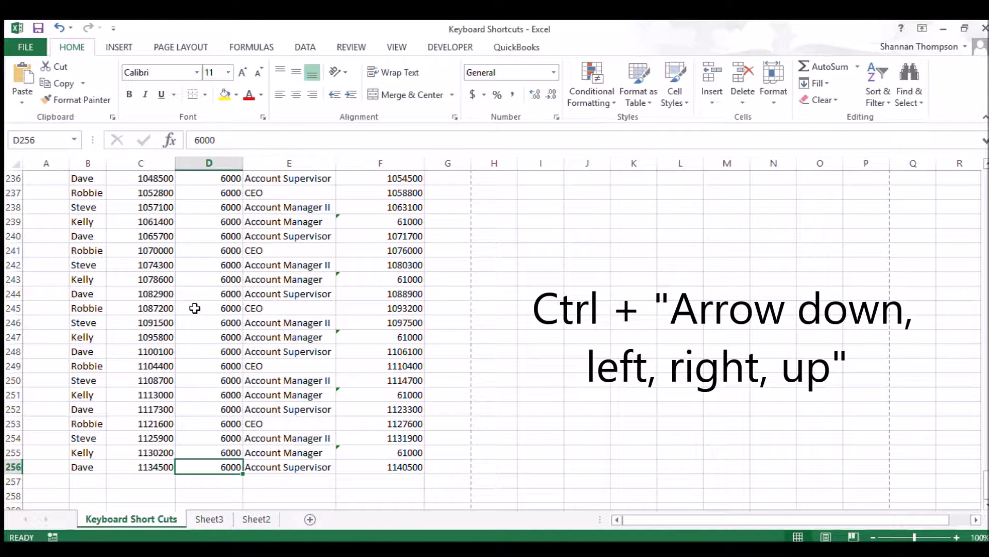
# Jump back up to the Annual Bonus header and along the header row to its last and first cells
pyautogui.hotkey('ctrl', 'Up')
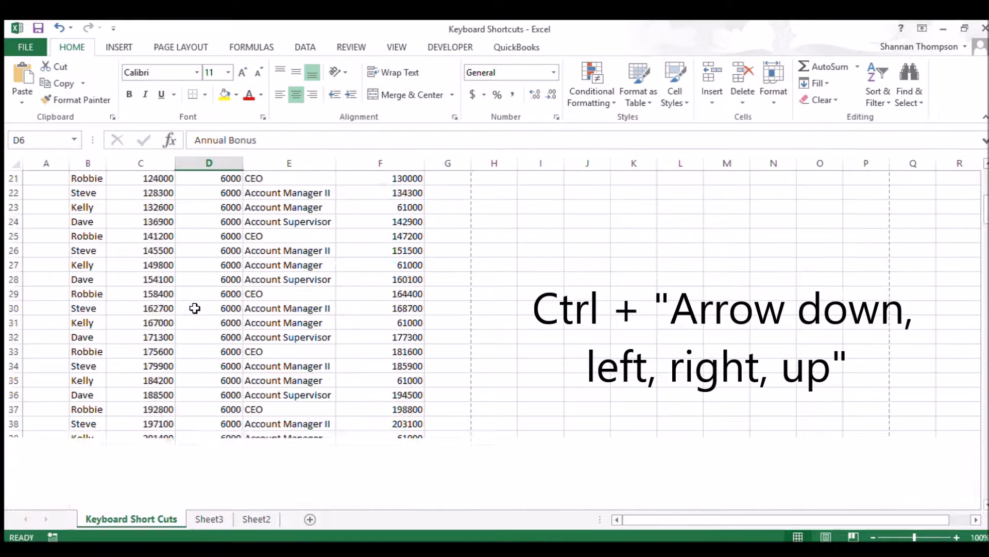
pyautogui.press('Up')
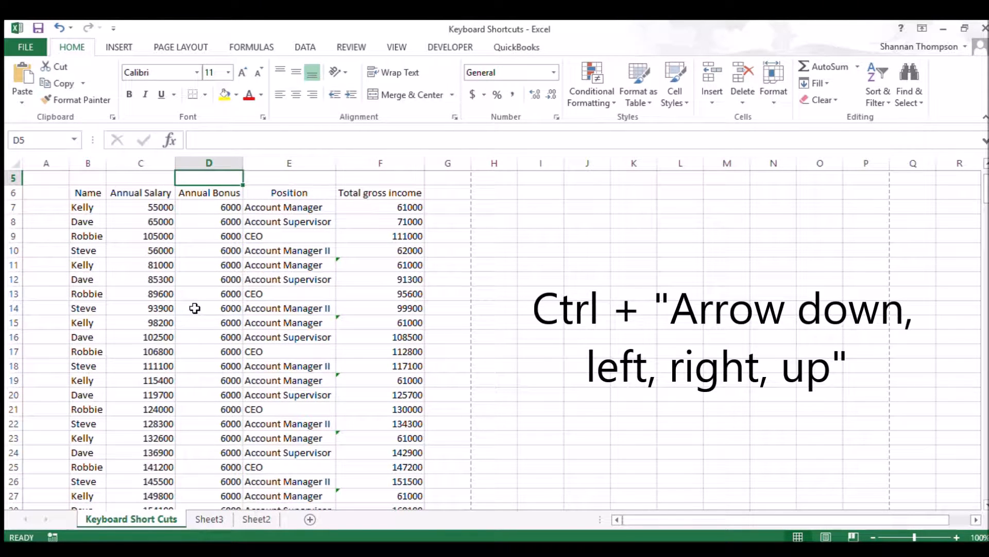
pyautogui.press('Down')
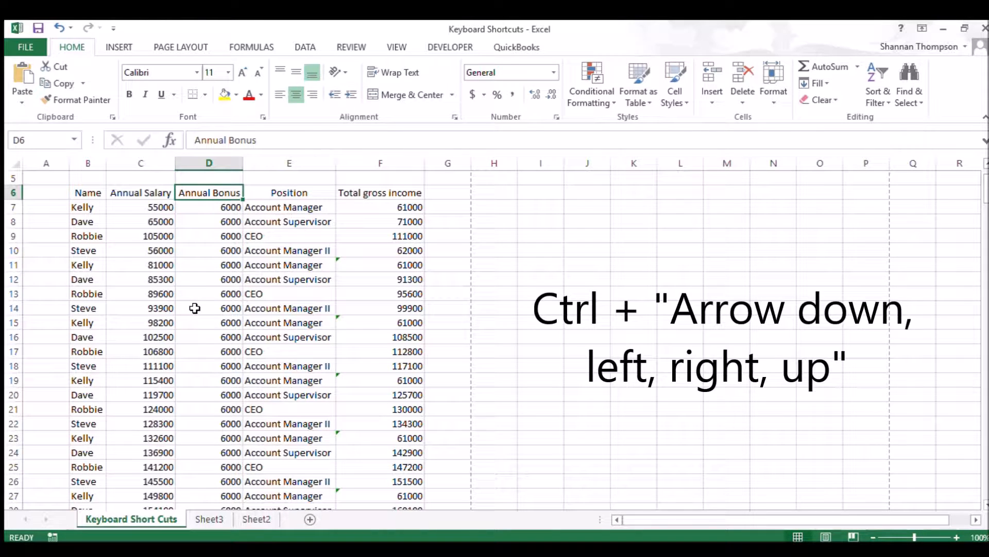
pyautogui.hotkey('ctrl', 'Right')
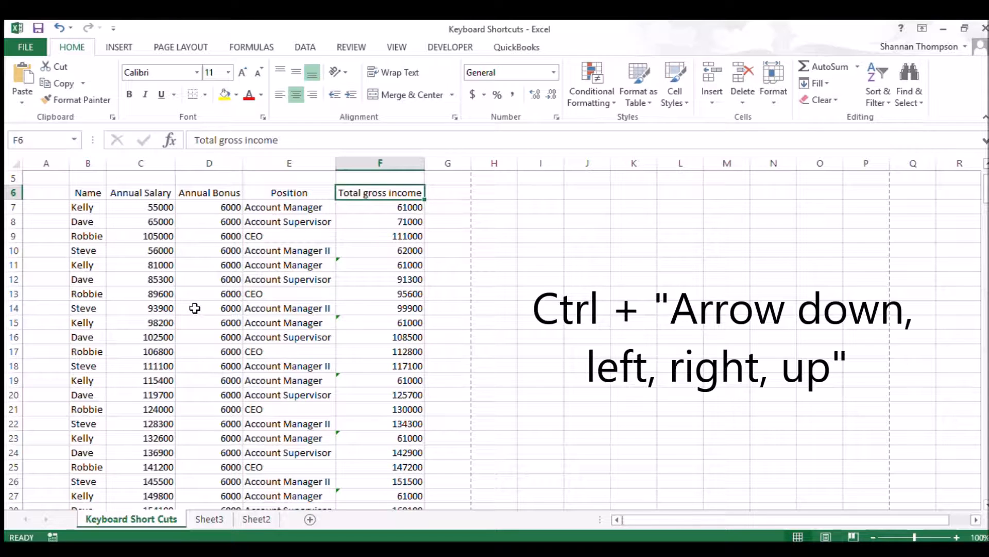
pyautogui.hotkey('ctrl', 'Left')
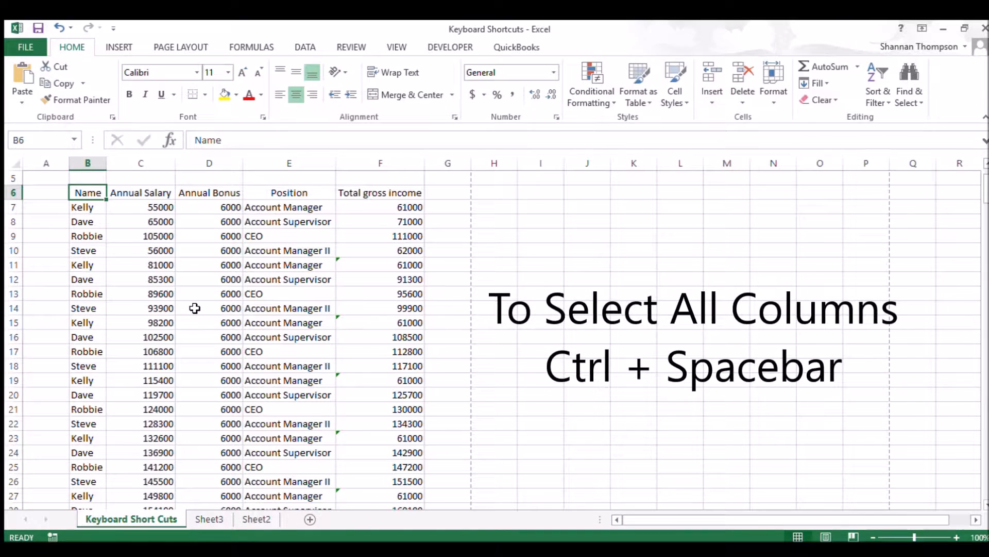
# Select all the columns of the table, B through F, and clear the selection by moving to A6
pyautogui.hotkey('ctrl', 'a')
pyautogui.hotkey('ctrl', 'space')
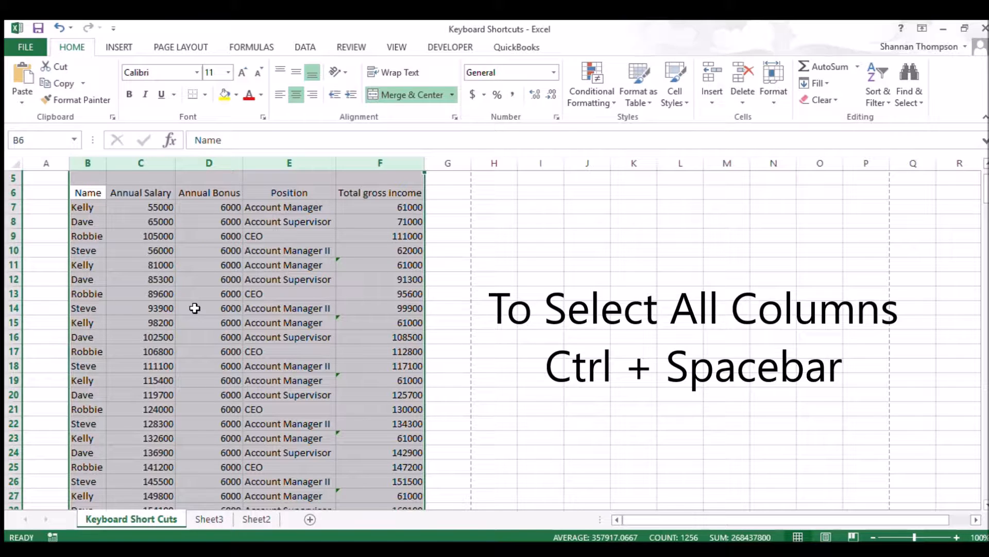
pyautogui.press('Left')
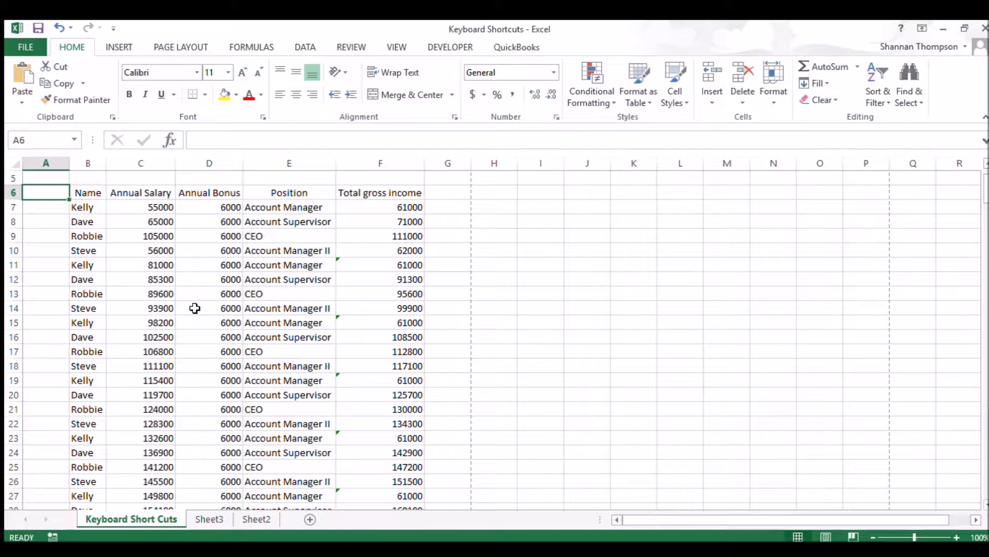
# Select the entire worksheet row 9, starting from its Name cell in B9
pyautogui.press('Down')
pyautogui.press('Right')
pyautogui.press('Down')
pyautogui.press('Down')
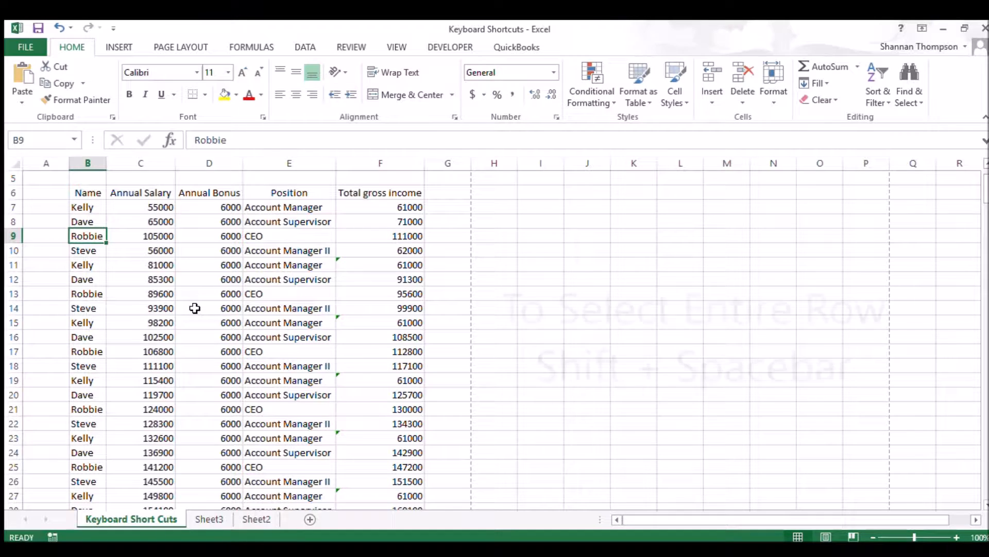
pyautogui.hotkey('shift', 'space')
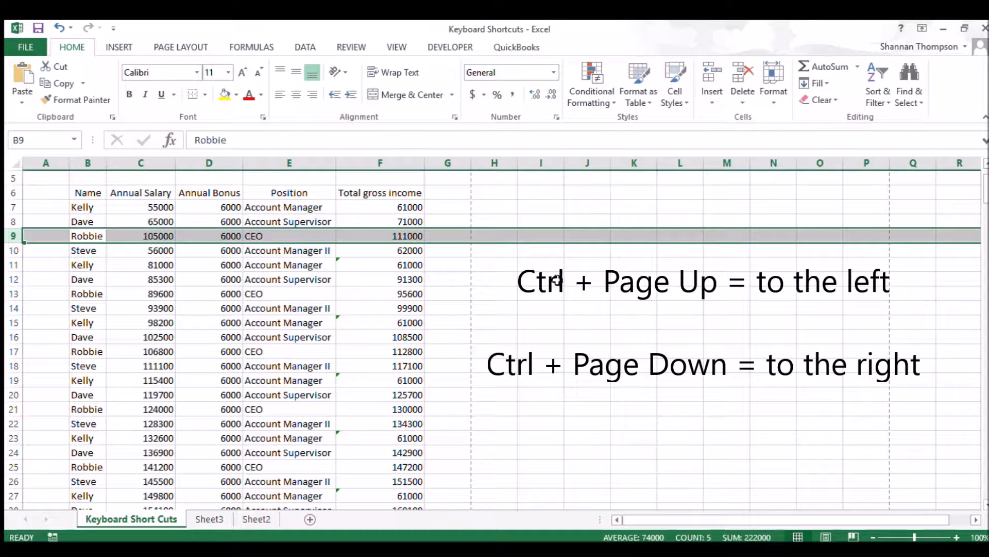
# Switch back and forth through the Keyboard Short Cuts, Sheet3 and Sheet2 worksheets, ending on Keyboard Short Cuts
pyautogui.hotkey('ctrl', 'pagedown')
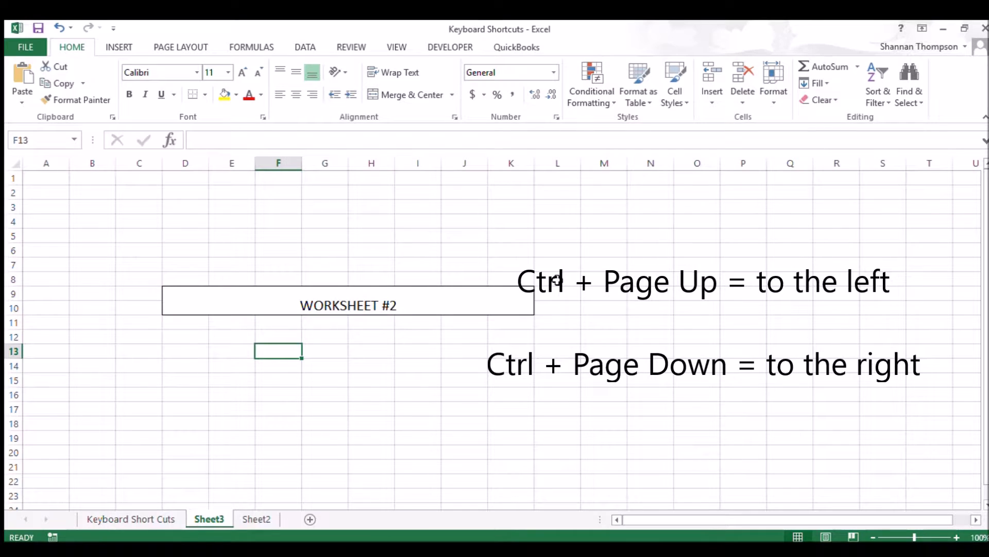
pyautogui.hotkey('ctrl', 'pagedown')
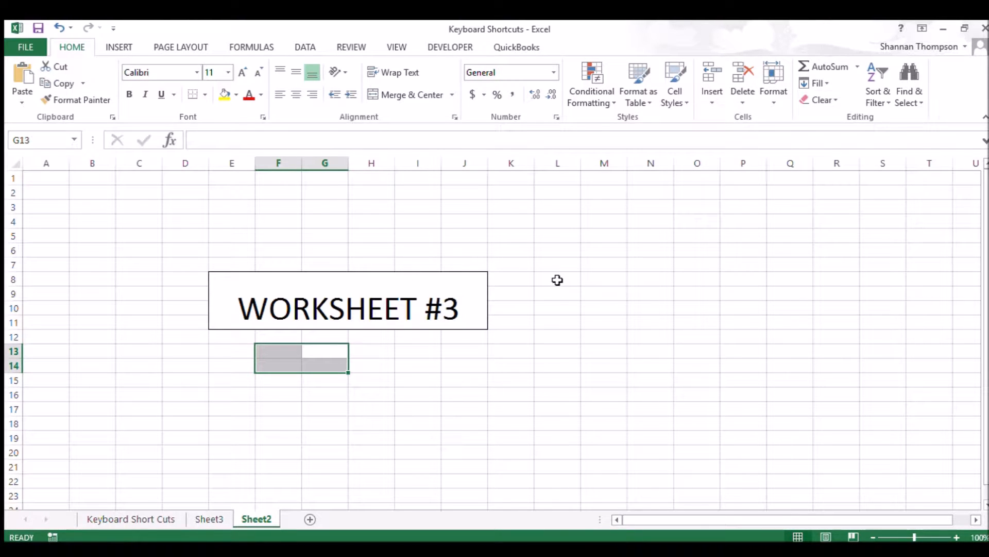
pyautogui.hotkey('ctrl', 'pageup')
pyautogui.hotkey('ctrl', 'pageup')
pyautogui.hotkey('ctrl', 'pagedown')
pyautogui.hotkey('ctrl', 'pagedown')
pyautogui.hotkey('ctrl', 'pageup')
pyautogui.hotkey('ctrl', 'pageup')
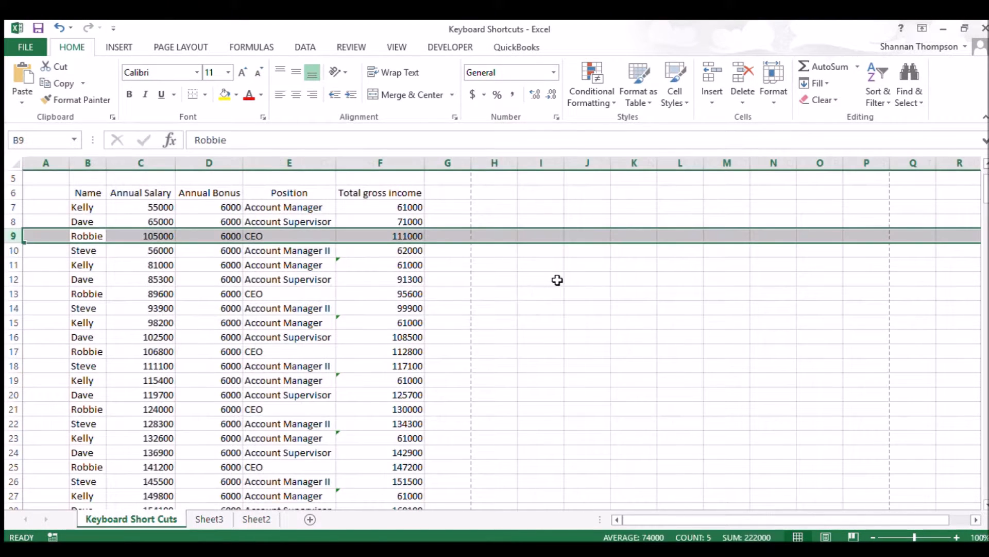
pyautogui.hotkey('ctrl', 'pagedown')
pyautogui.hotkey('ctrl', 'pagedown')
pyautogui.hotkey('ctrl', 'pageup')
pyautogui.hotkey('ctrl', 'pageup')
# Select the whole data table from cell E11 and add an outline border around it
pyautogui.press('Left')
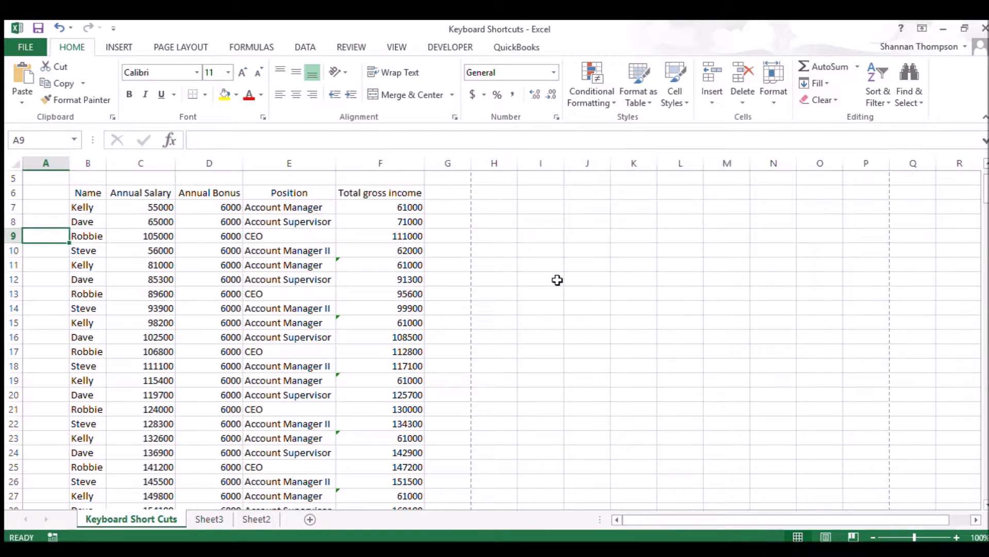
pyautogui.press('Down')
pyautogui.press('Right')
pyautogui.press('Right')
pyautogui.press('Right')
pyautogui.press('Right')
pyautogui.press('Down')
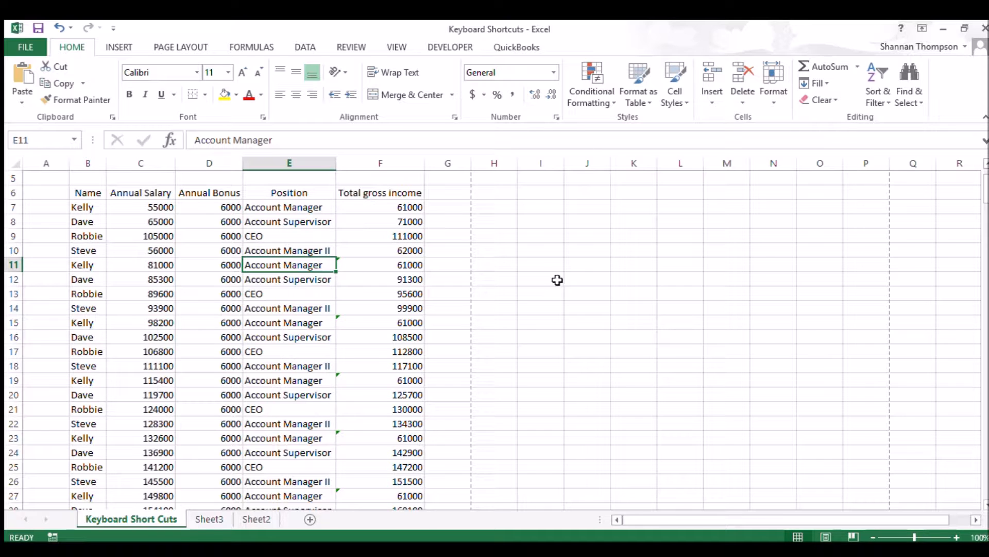
pyautogui.hotkey('ctrl', 'a')
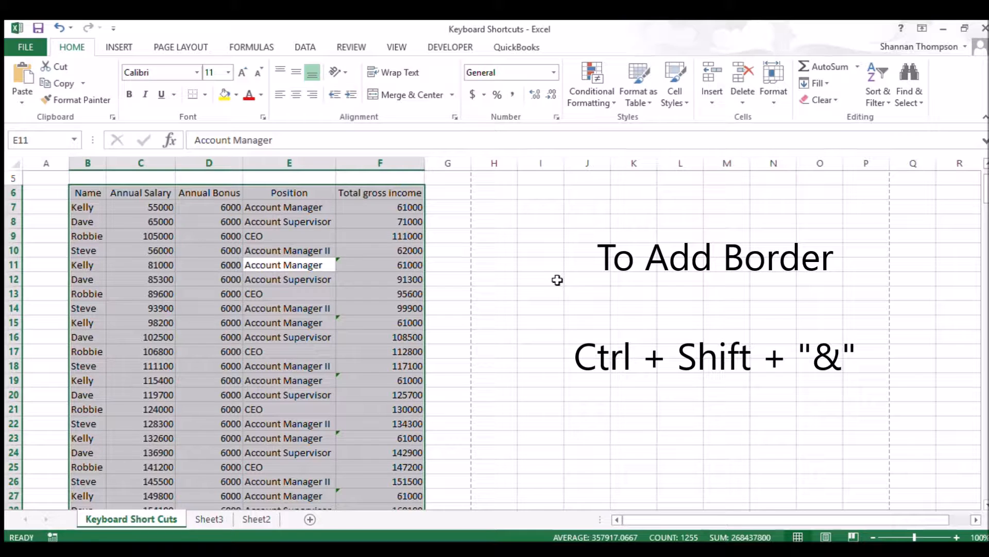
pyautogui.press('Right')
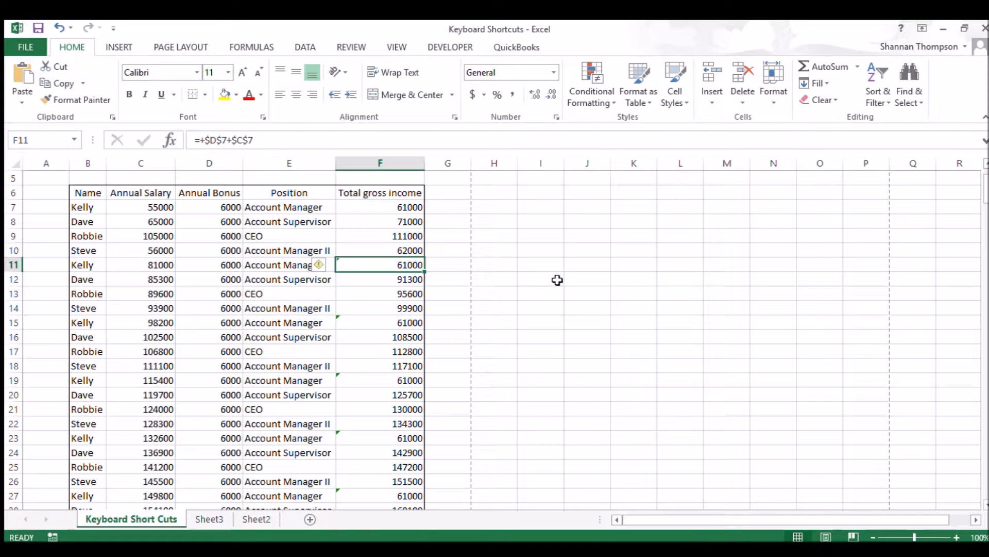
# Reselect the whole data table and remove its outline border
pyautogui.press('Left')
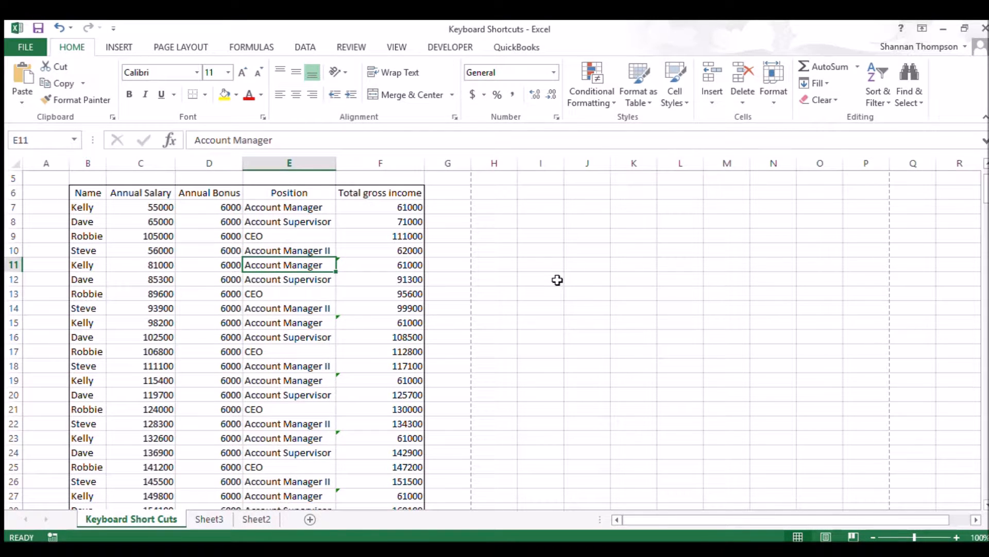
pyautogui.hotkey('ctrl', 'a')
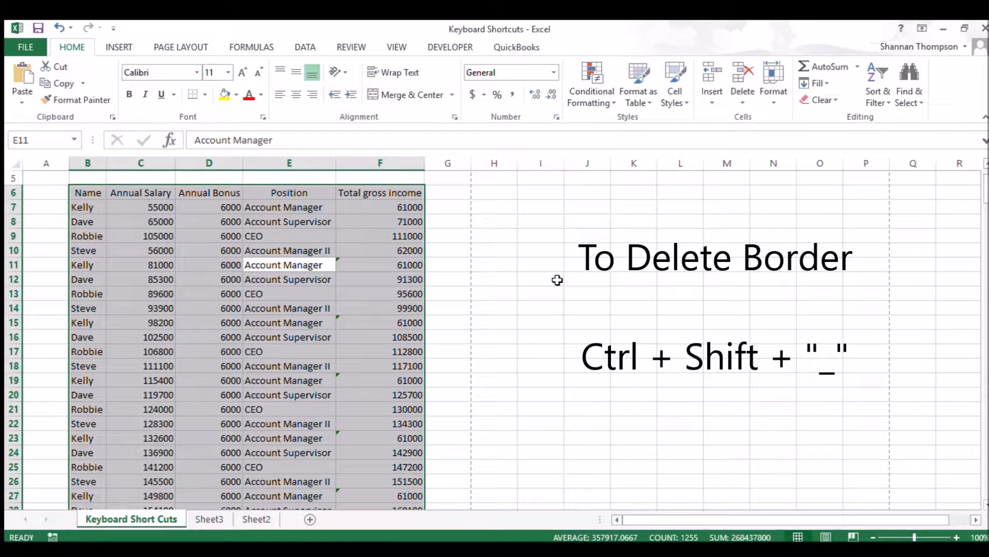
pyautogui.press('Right')
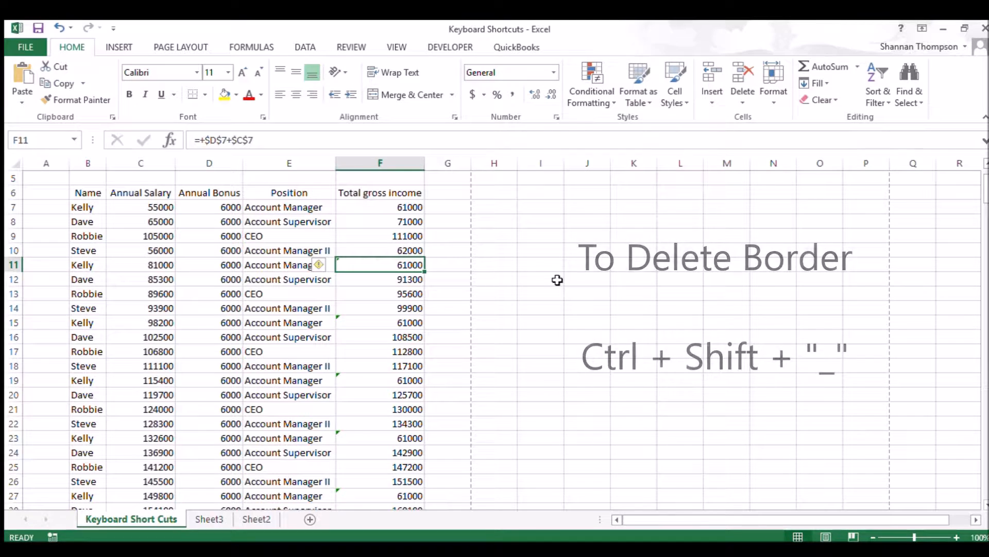
# Select all Annual Salary values from C7 down to C256 and format them as Currency
pyautogui.press('Left')
pyautogui.press('Left')
pyautogui.press('Left')
pyautogui.press('Up')
pyautogui.press('Up')
pyautogui.press('Up')
pyautogui.press('Right')
pyautogui.press('Up')
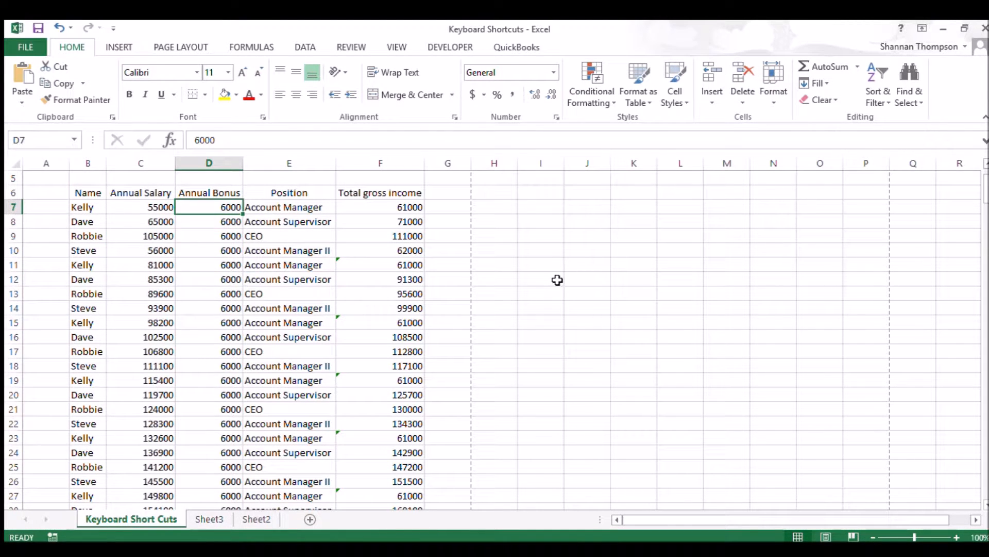
pyautogui.press('Left')
pyautogui.press('Down')
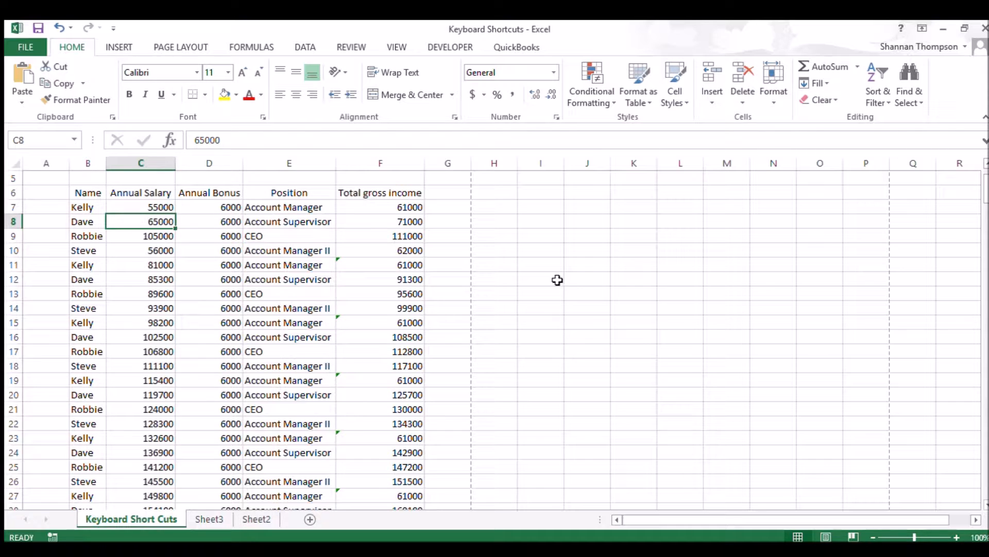
pyautogui.press('Up')
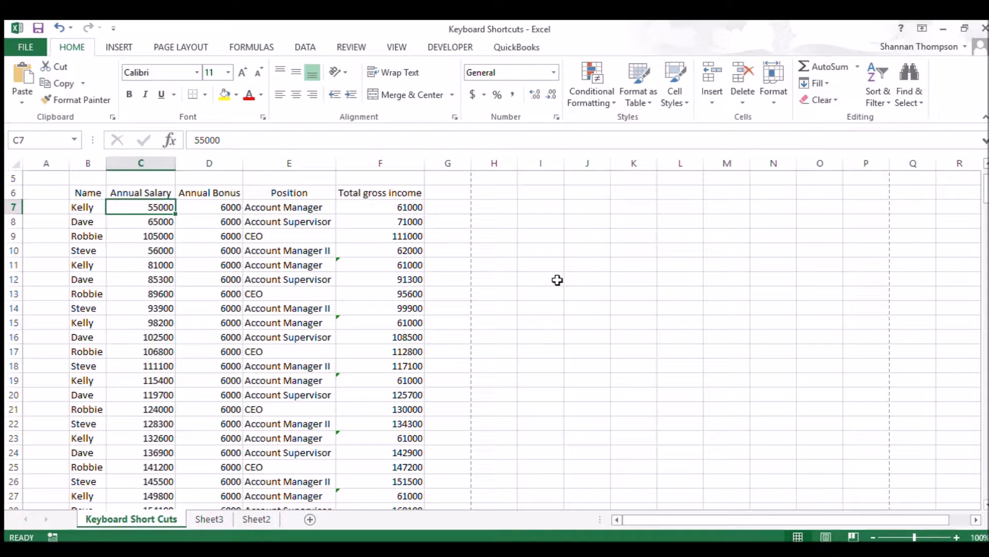
pyautogui.hotkey('ctrl', 'shift', 'Down')
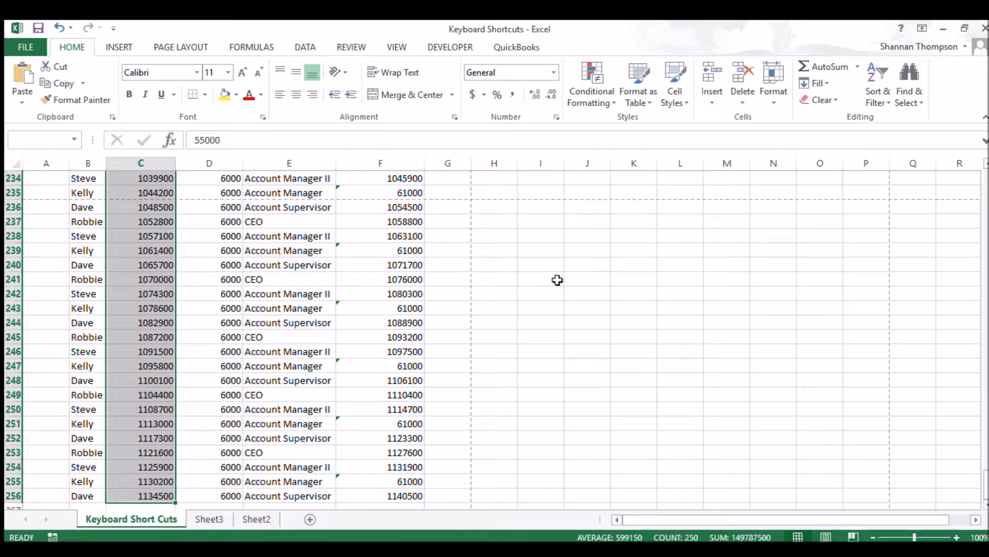
pyautogui.hotkey('ctrl', 'BackSpace')
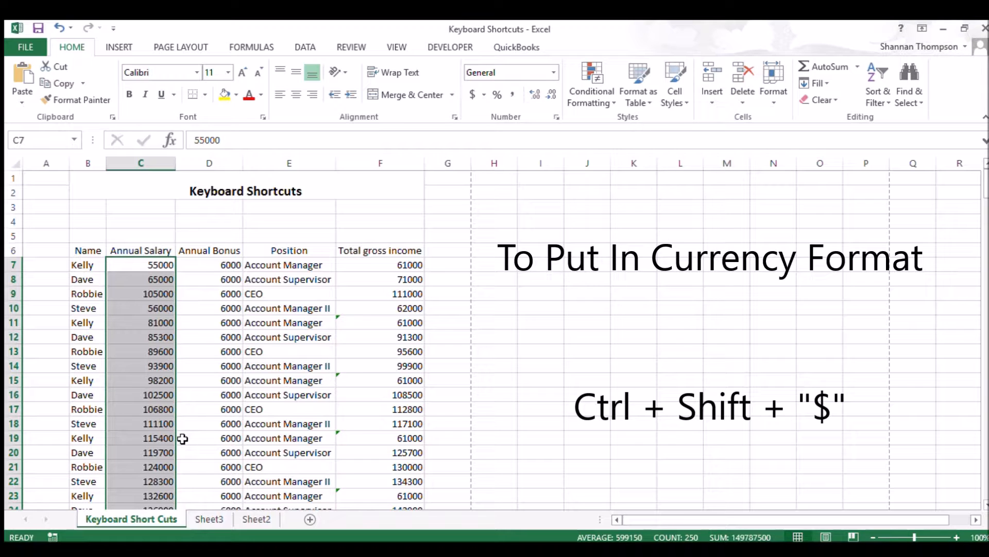
pyautogui.hotkey('ctrl', 'shift', '4')
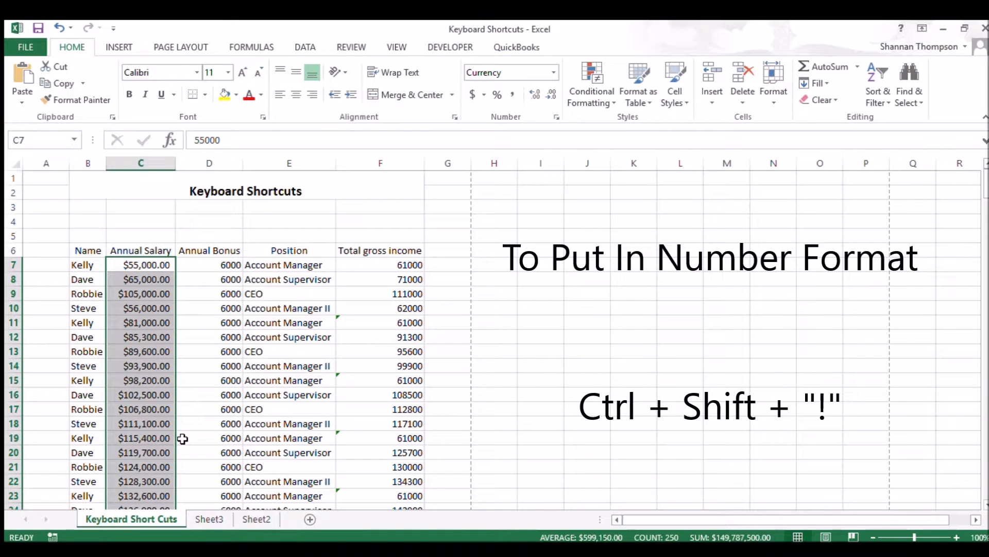
# Switch the selected Annual Salary values to Number format and finally to Percentage format
pyautogui.hotkey('ctrl', 'shift', '!')
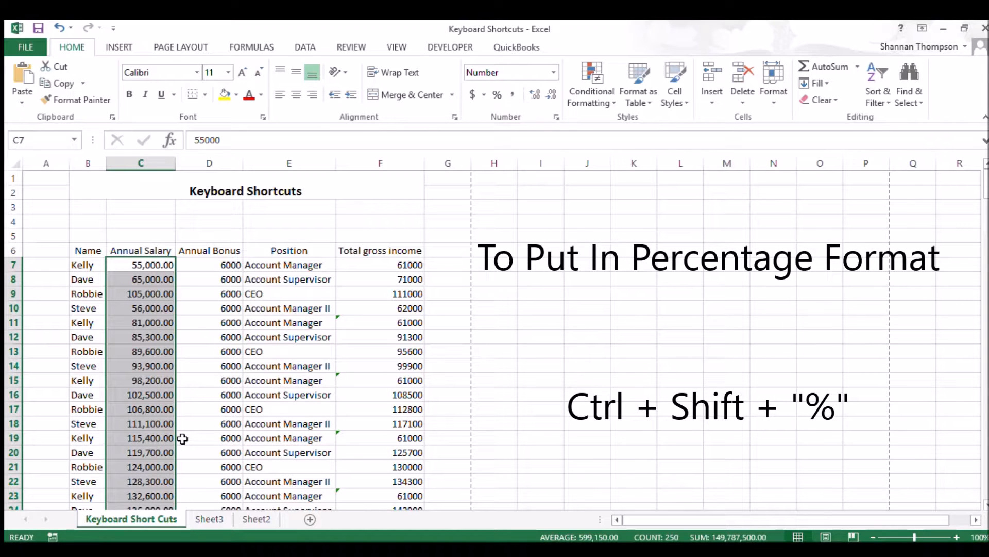
pyautogui.hotkey('ctrl', 'shift', '%')
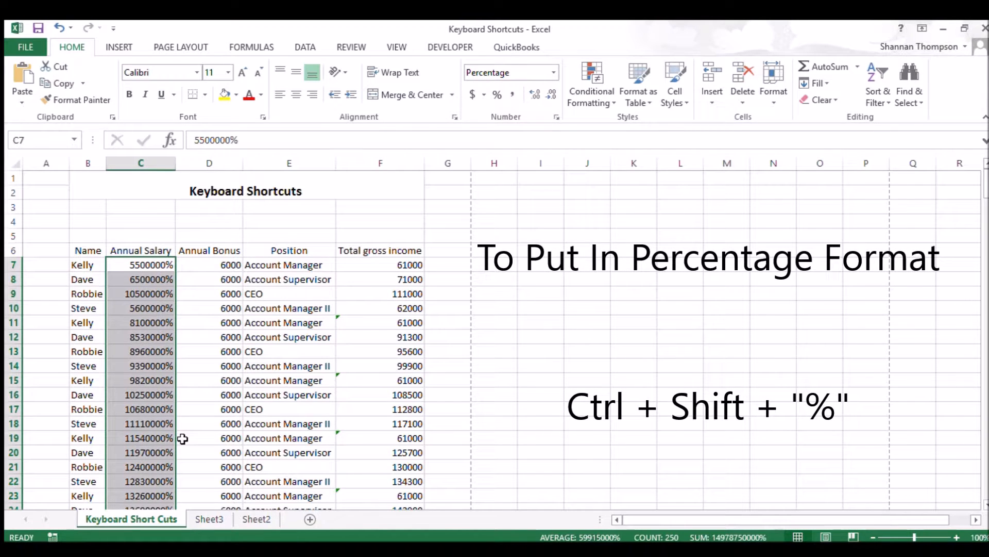
pyautogui.press('Down')
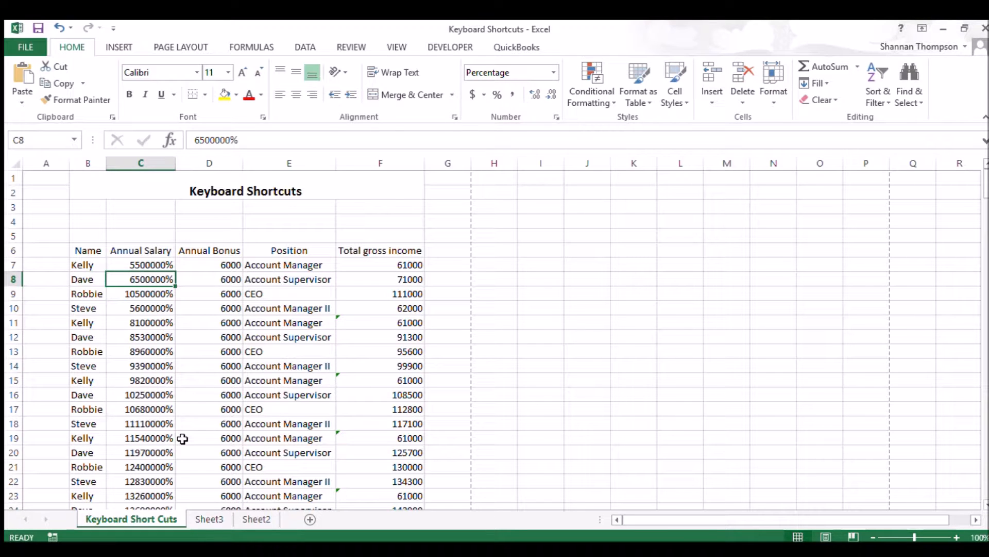
# Reset the Annual Salary values from C8 down to C256, and the one in C7, to General format
pyautogui.hotkey('ctrl', 'shift', 'Down')
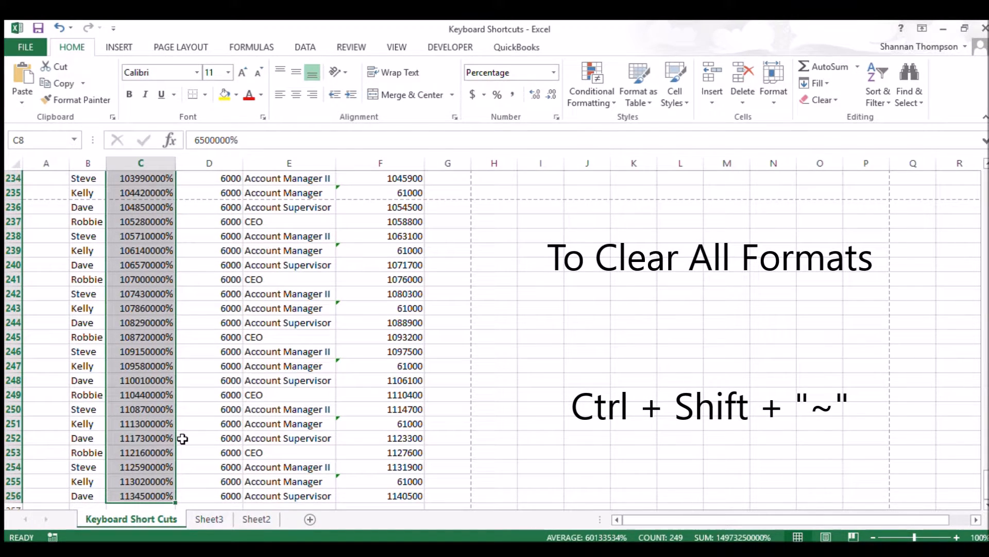
pyautogui.hotkey('ctrl', 'shift', '~')
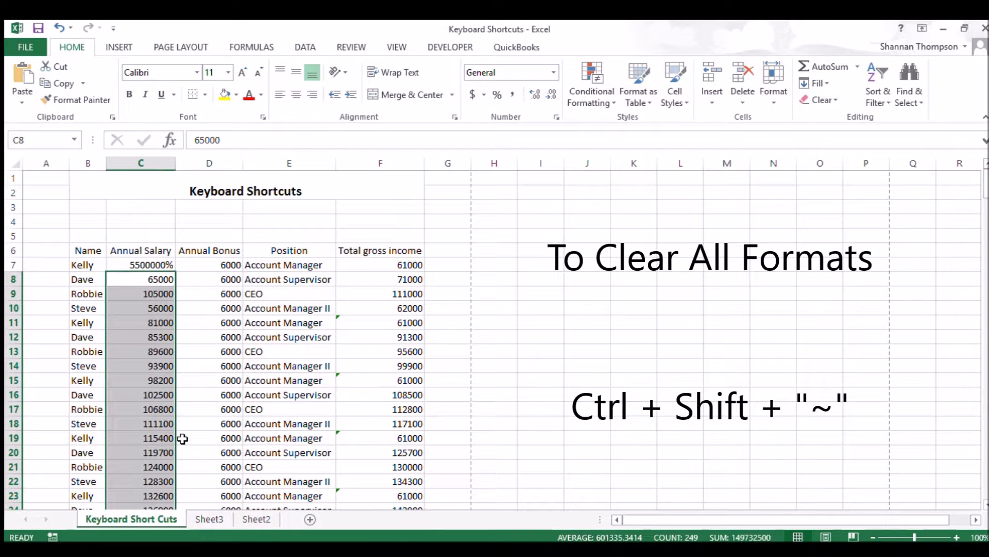
pyautogui.press('Up')
pyautogui.hotkey('ctrl', 'shift', '~')
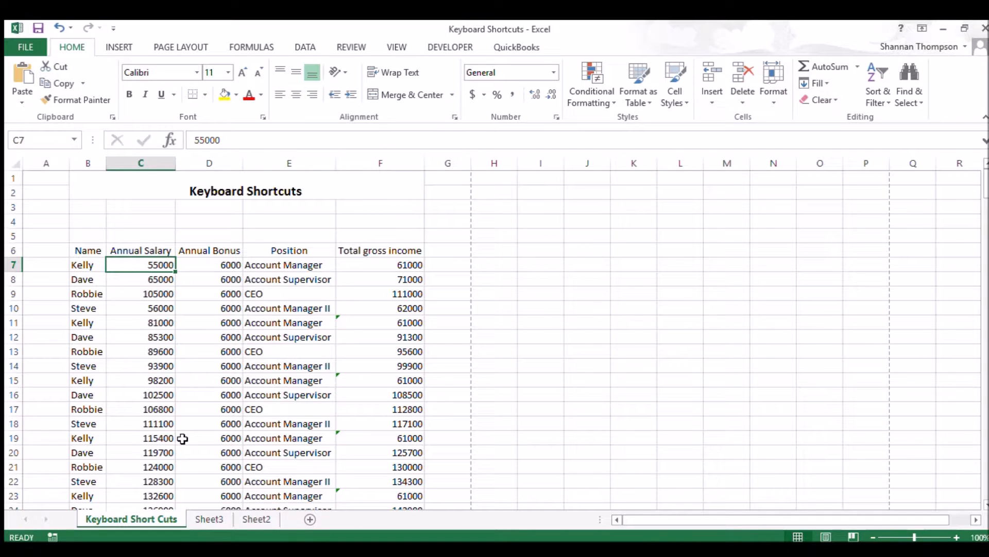
# Examine the Total gross income formula in F7 in edit mode, leaving it unedited
pyautogui.press('Right')
pyautogui.press('Right')
pyautogui.press('Right')
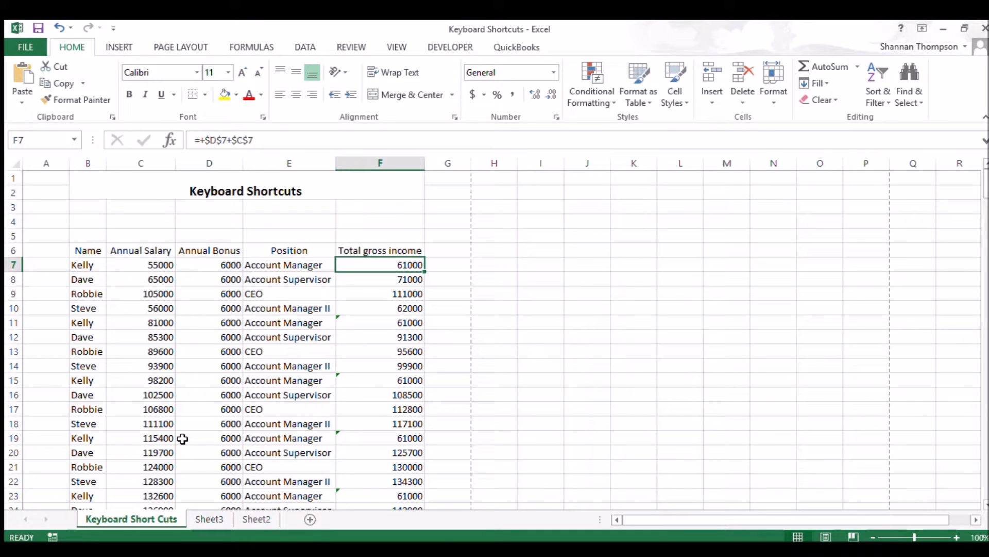
pyautogui.press('Down')
pyautogui.press('Up')
pyautogui.press('Up')
pyautogui.press('Down')
pyautogui.press('F2')
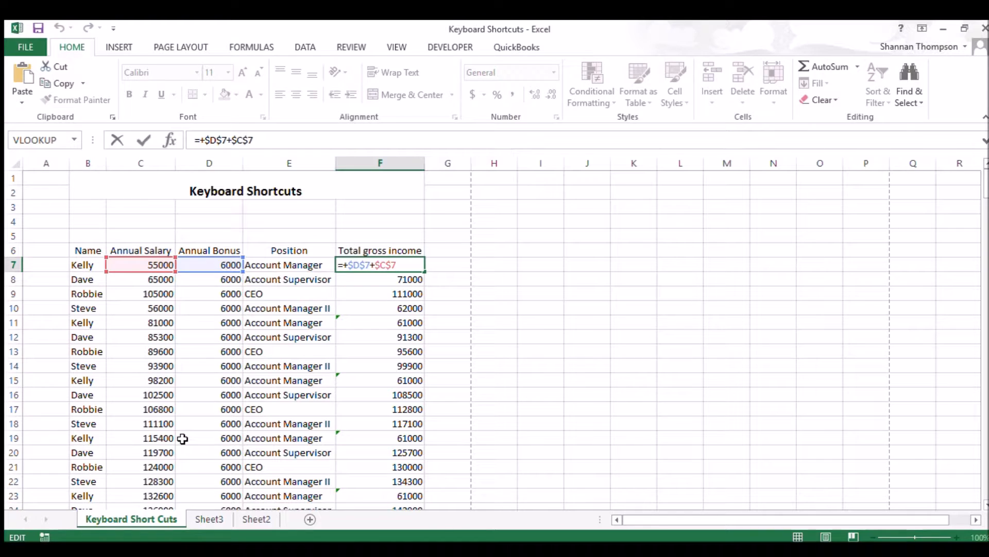
pyautogui.press('Return')
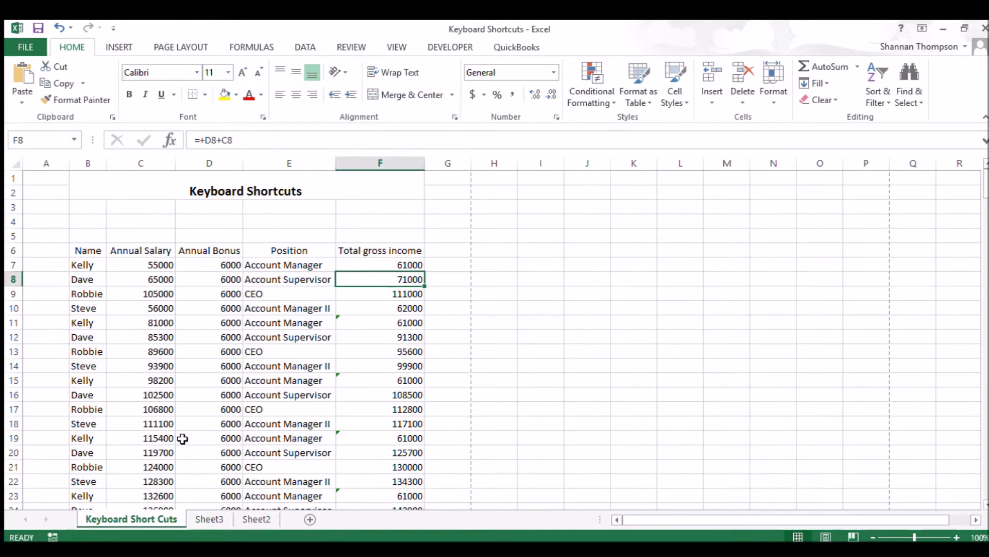
# Lock both cell references in the F8 formula as absolute, making it =+$D$8+$C$8
pyautogui.press('F2')
pyautogui.press('F4')
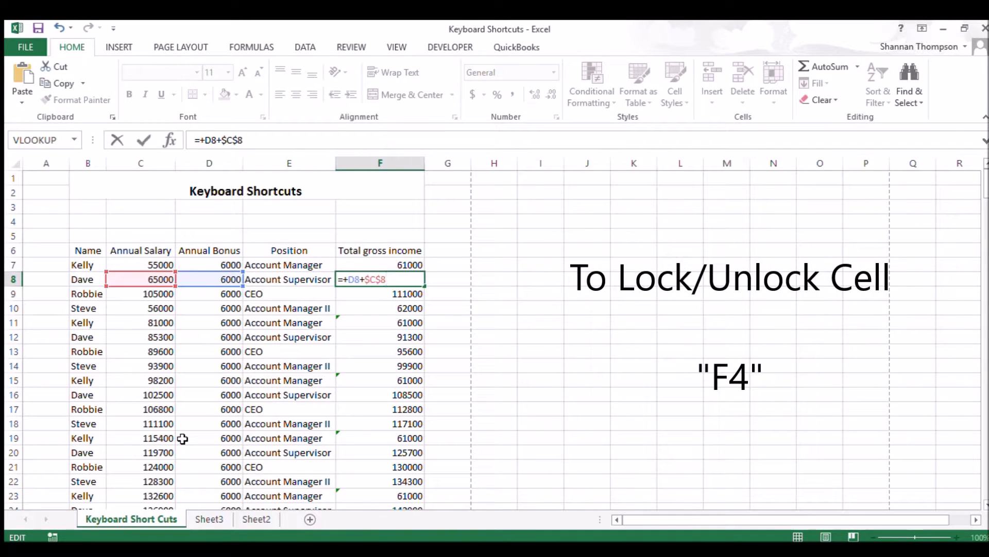
pyautogui.press('Left')
pyautogui.press('Left')
pyautogui.press('Left')
pyautogui.press('Left')
pyautogui.press('Left')
pyautogui.press('Left')
pyautogui.press('F4')
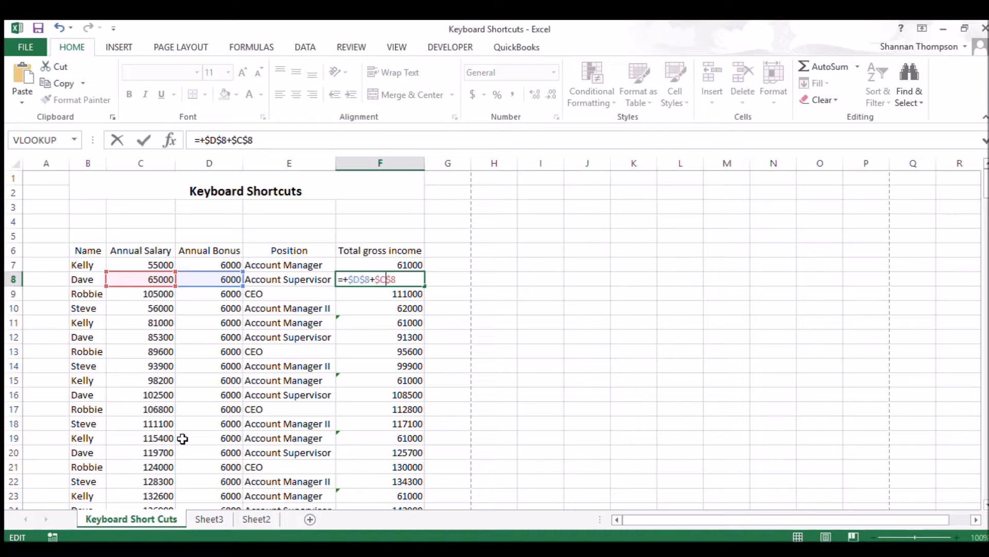
pyautogui.press('Return')
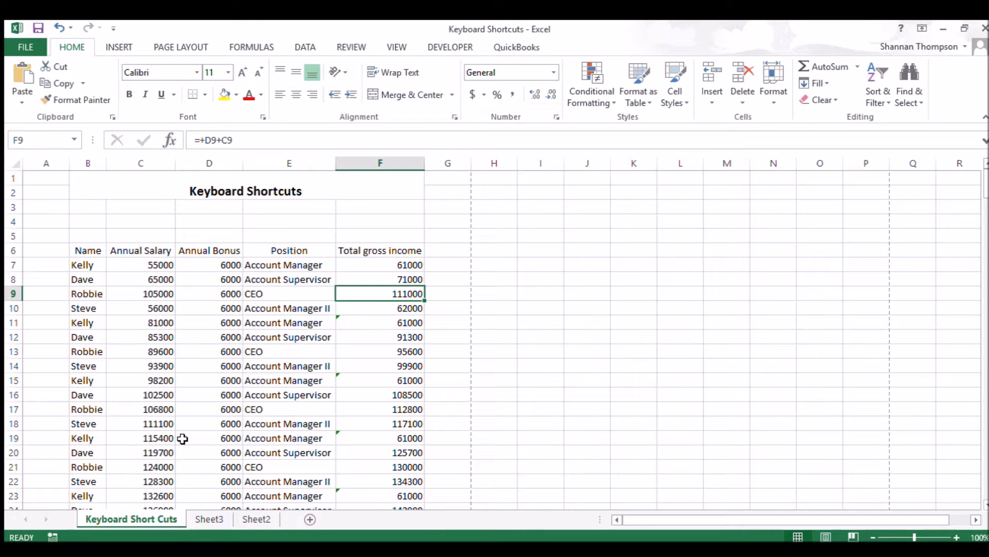
# Insert a blank column before the Total gross income column and repeat the insertion many times
pyautogui.click(359, 165)
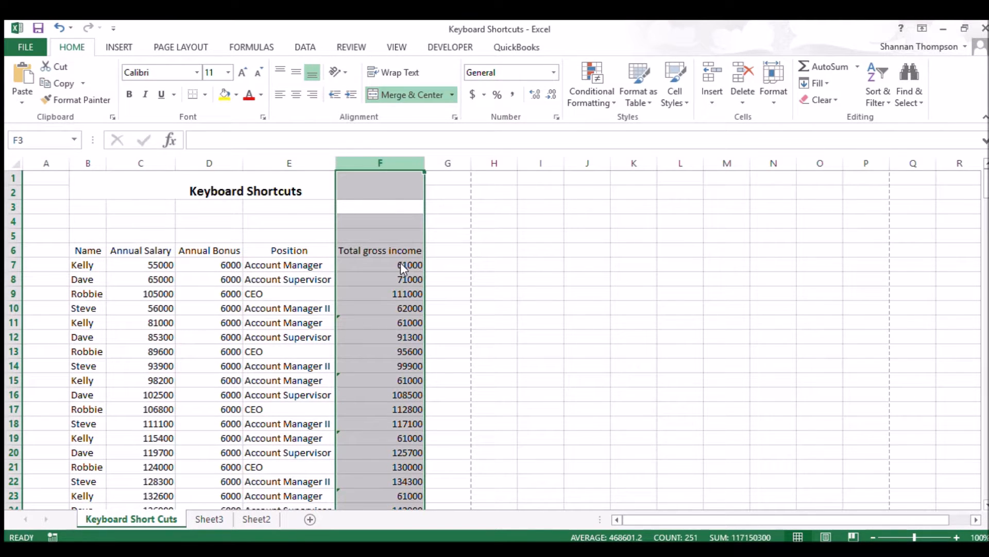
pyautogui.hotkey('ctrl', 'shift', '+')
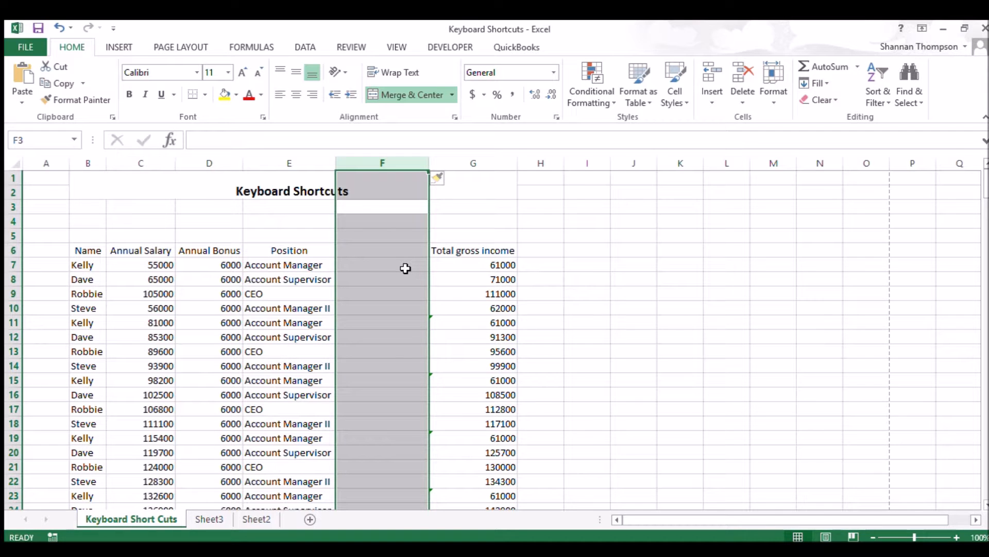
pyautogui.press('F4')
pyautogui.press('F4')
pyautogui.press('F4')
pyautogui.press('F4')
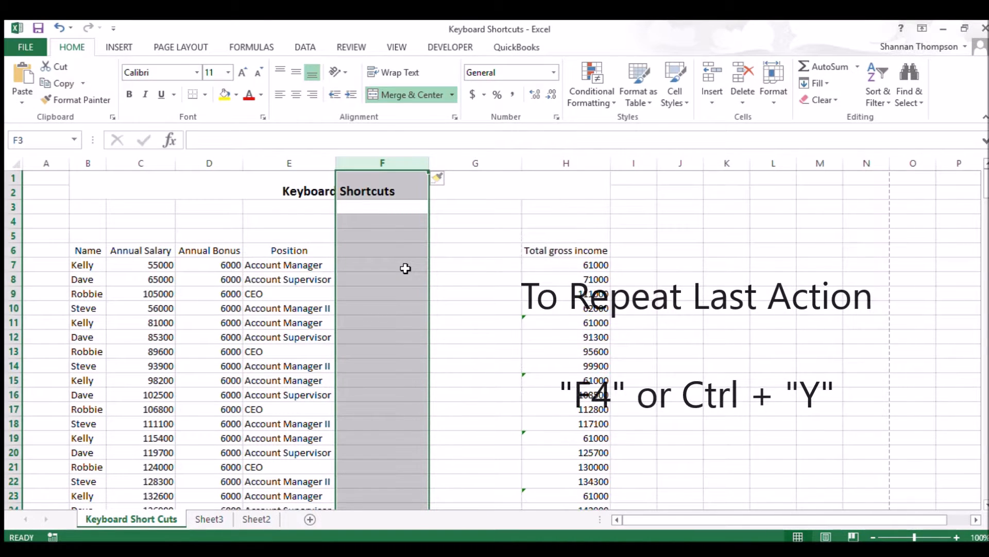
pyautogui.press('F4')
pyautogui.press('F4')
pyautogui.press('F4')
pyautogui.press('F4')
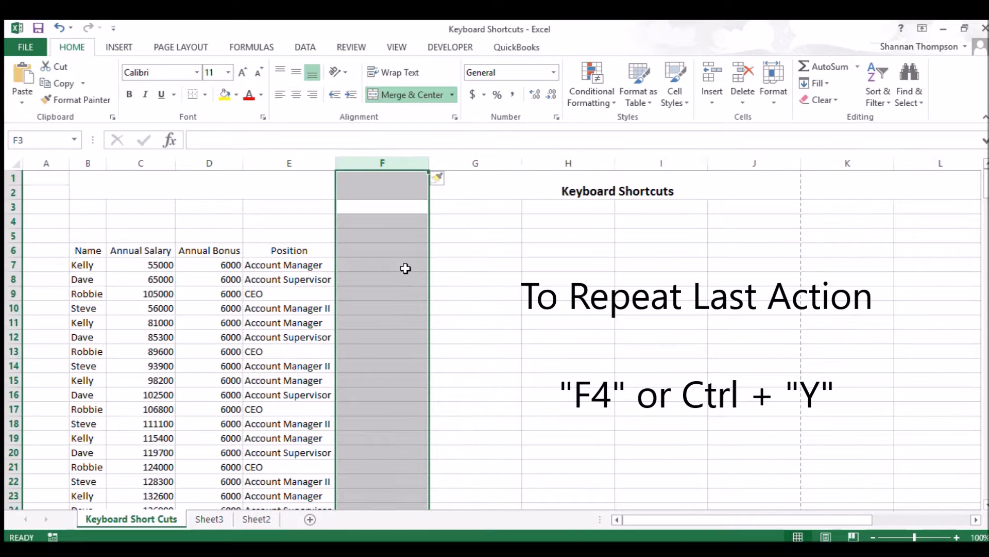
pyautogui.press('F4')
pyautogui.press('F4')
pyautogui.press('F4')
pyautogui.press('F4')
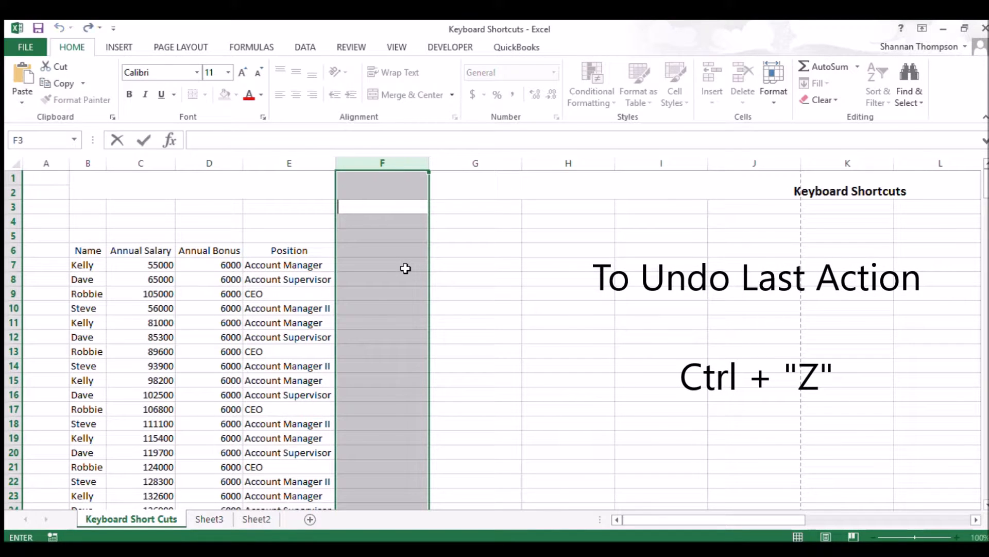
# Undo the repeated column insertions before the Total gross income column
pyautogui.click(513, 323)
pyautogui.hotkey('ctrl', 'z')
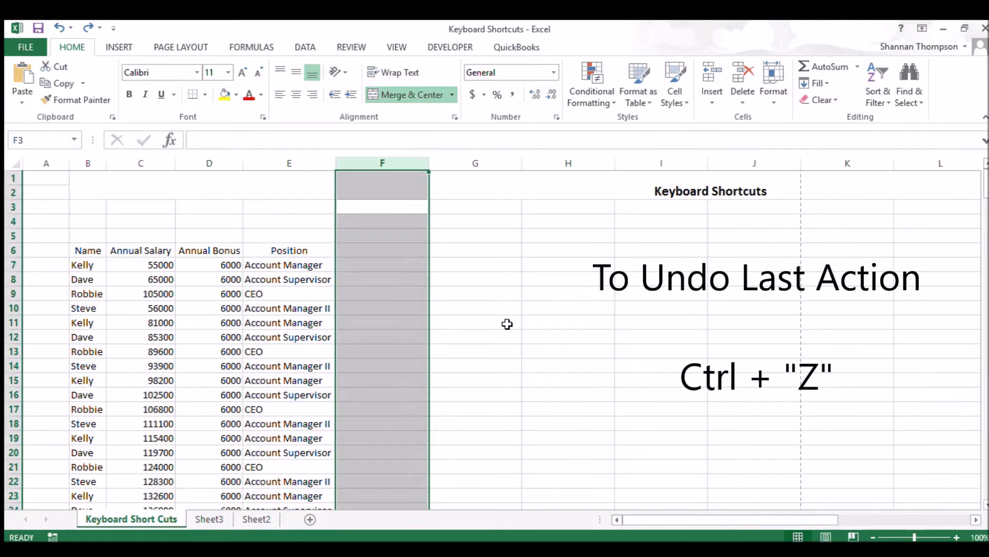
pyautogui.hotkey('ctrl', 'z')
pyautogui.hotkey('ctrl', 'z')
pyautogui.hotkey('ctrl', 'z')
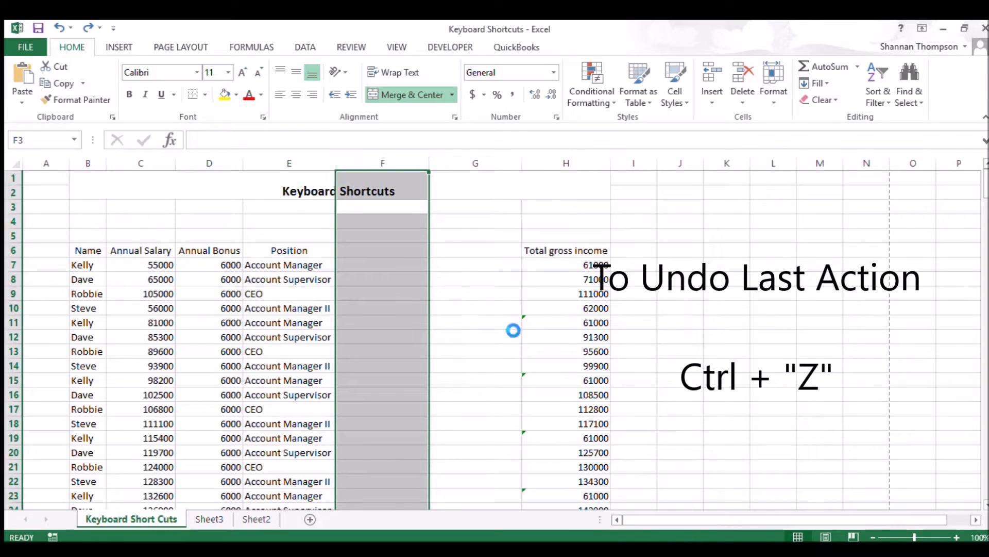
pyautogui.press('Right')
pyautogui.press('Down')
pyautogui.press('Down')
pyautogui.press('Down')
pyautogui.press('Left')
pyautogui.press('Down')
pyautogui.press('Down')
pyautogui.press('Left')
pyautogui.press('Left')
pyautogui.press('Left')
pyautogui.press('Down')
pyautogui.press('Right')
pyautogui.press('Right')
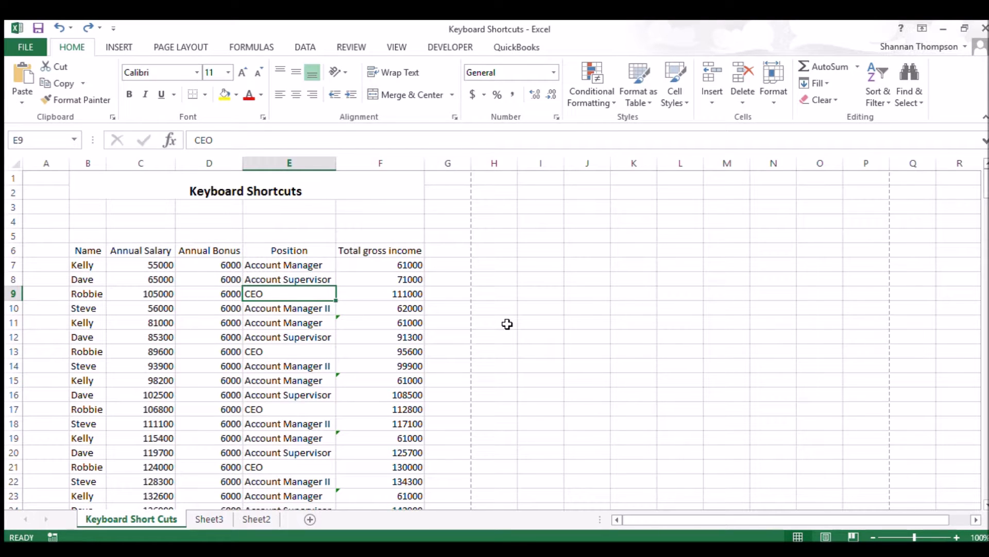
# Open the worksheet's Header & Footer for editing
pyautogui.press('alt')
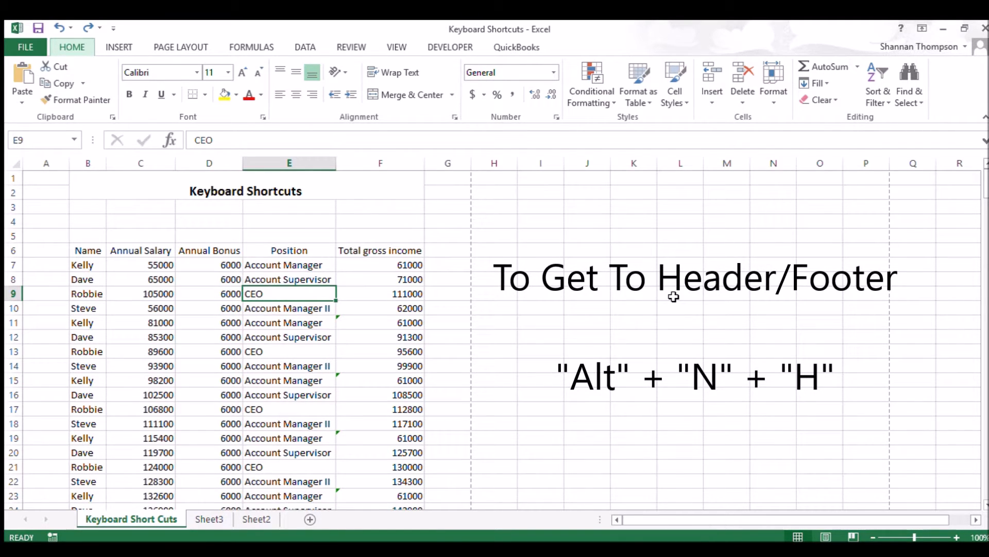
pyautogui.hotkey('alt', 'n')
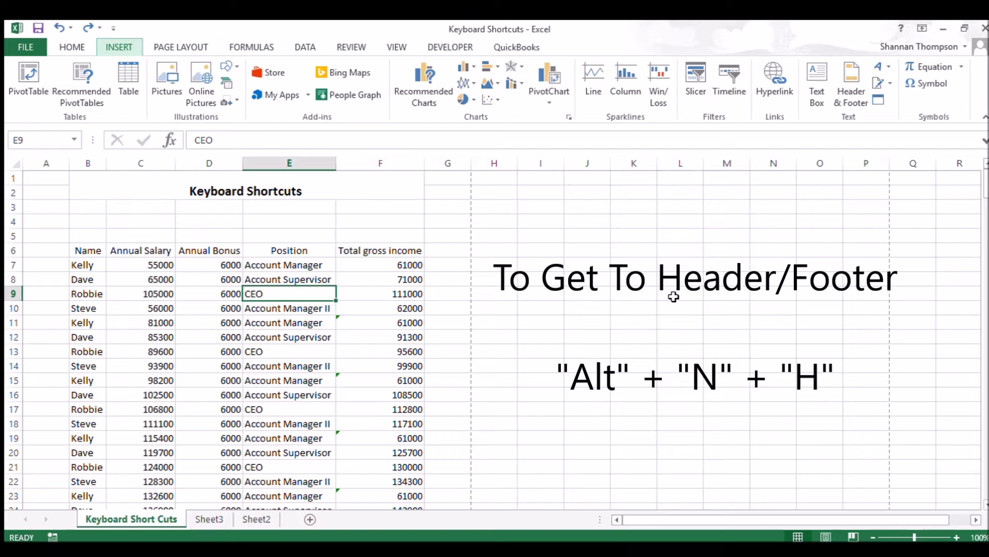
pyautogui.click(835, 108)
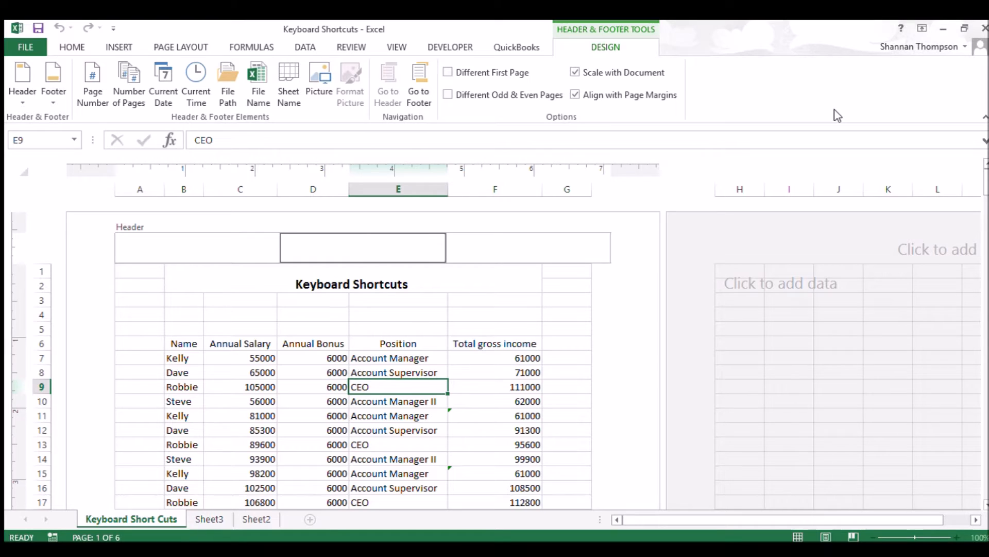